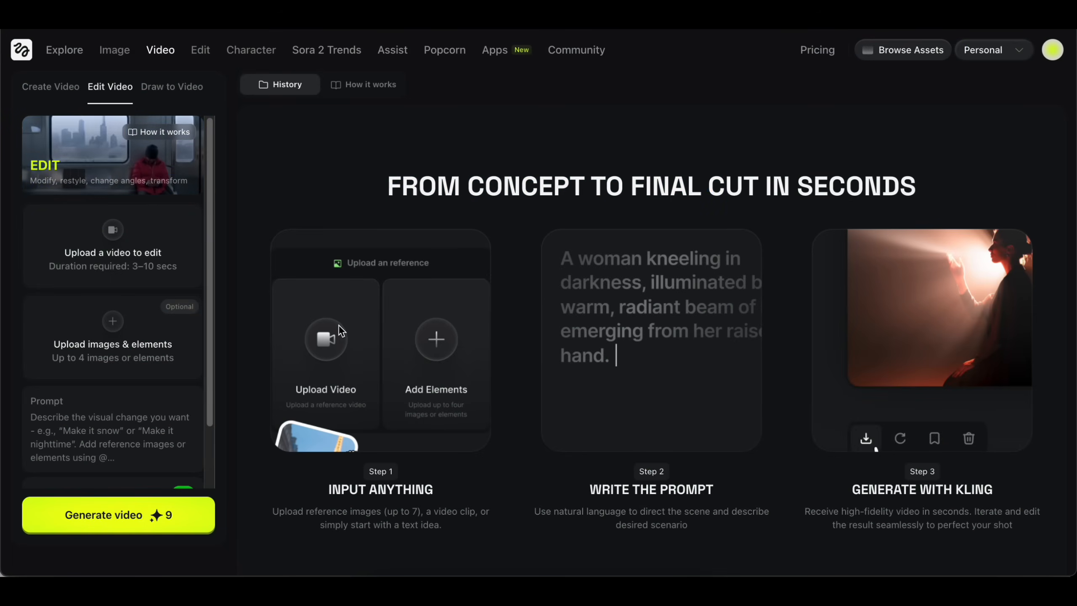
{"action": "left_click_drag", "start_coordinate": [324, 490], "coordinate": [519, 503]}
{"action": "left_click", "coordinate": [518, 498]}
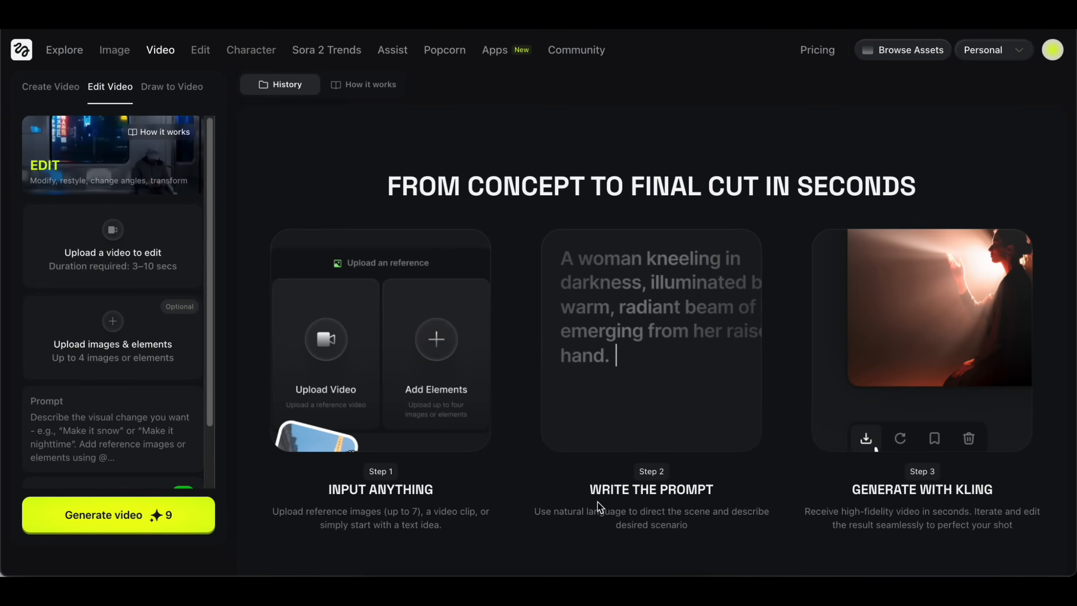
{"action": "triple_click", "coordinate": [873, 494]}
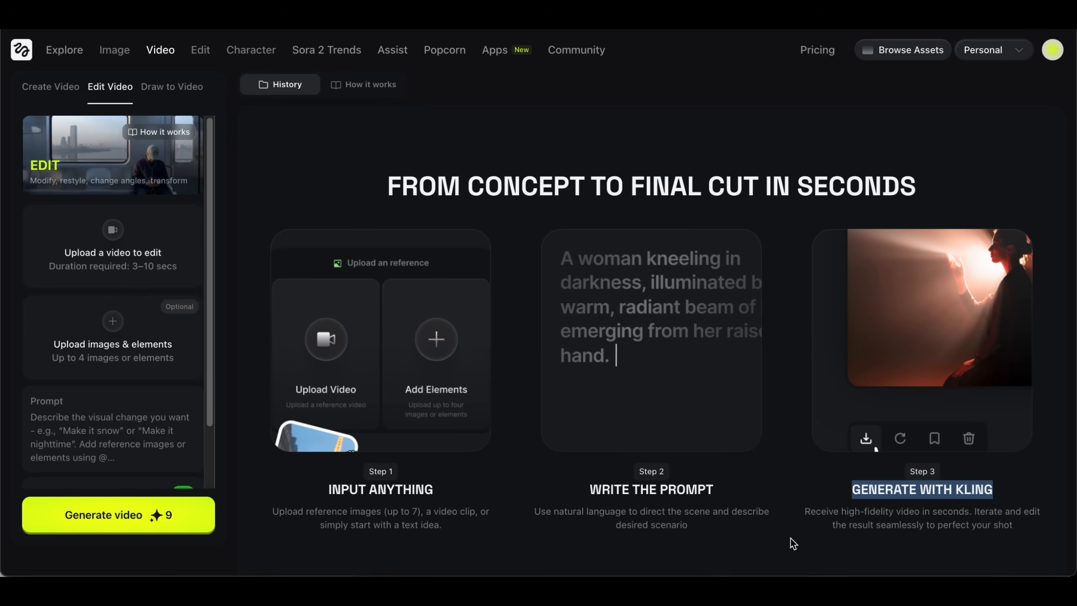
{"action": "left_click", "coordinate": [688, 171]}
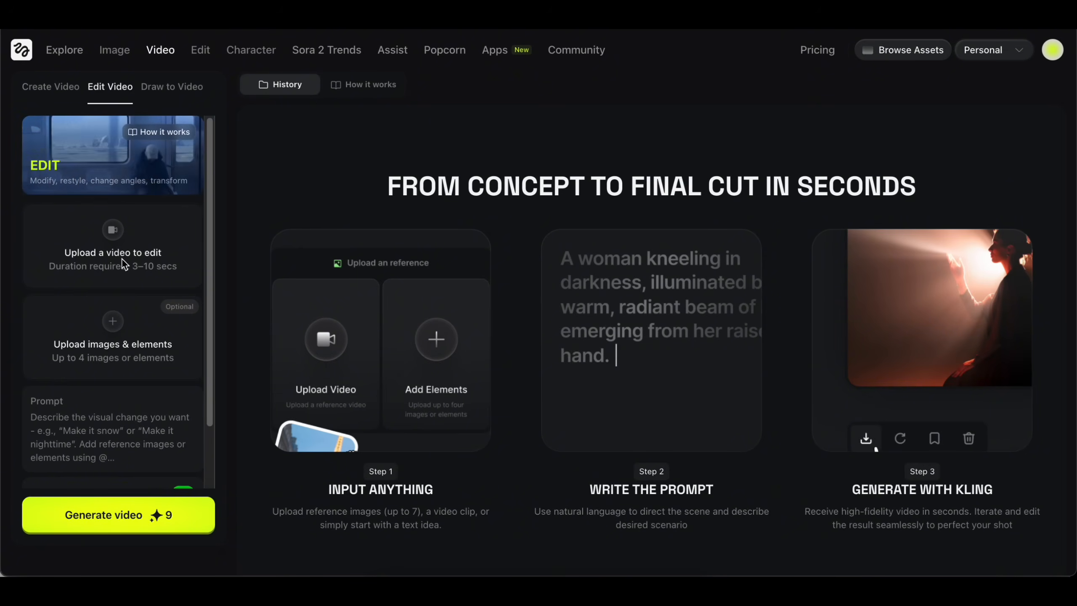
Step: Upload the 10-second street video 1210eb42-3405-43f3-b1…08.mp4 as the video to edit and save its full segment
{"action": "left_click", "coordinate": [135, 250]}
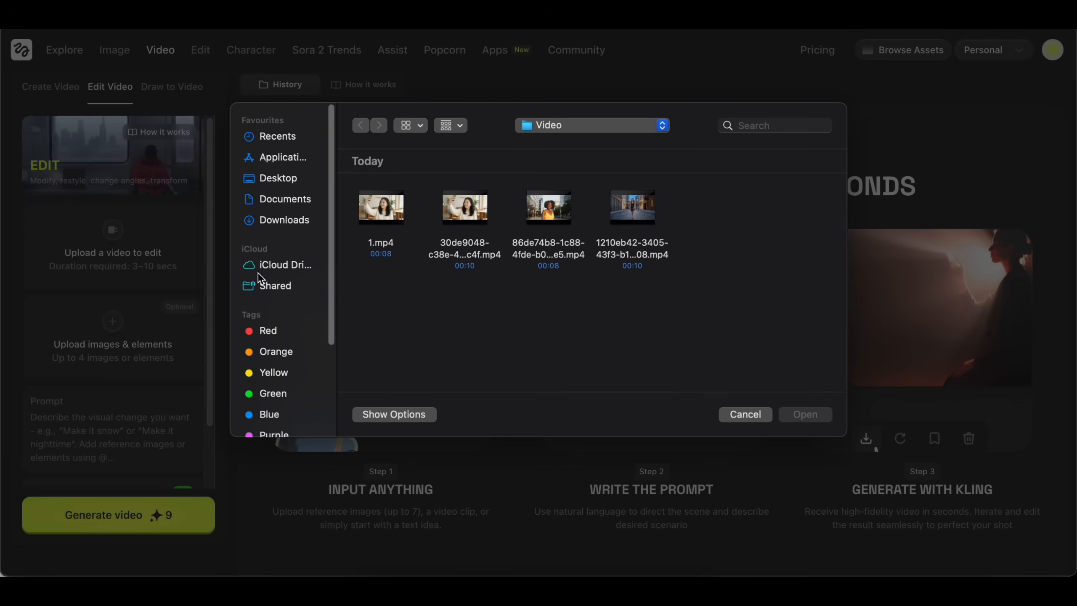
{"action": "double_click", "coordinate": [653, 217]}
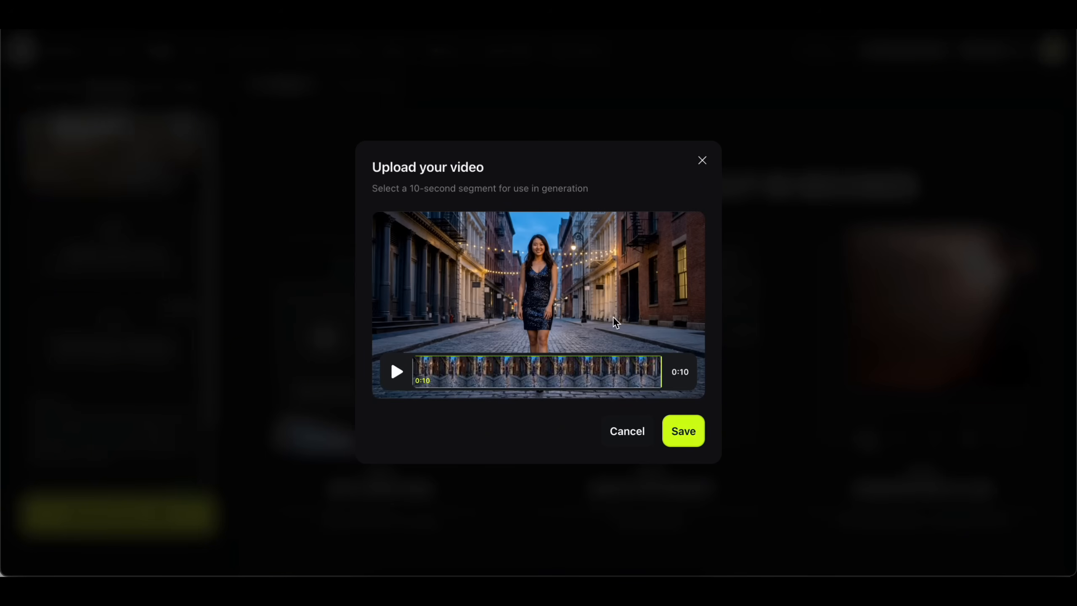
{"action": "left_click", "coordinate": [684, 431]}
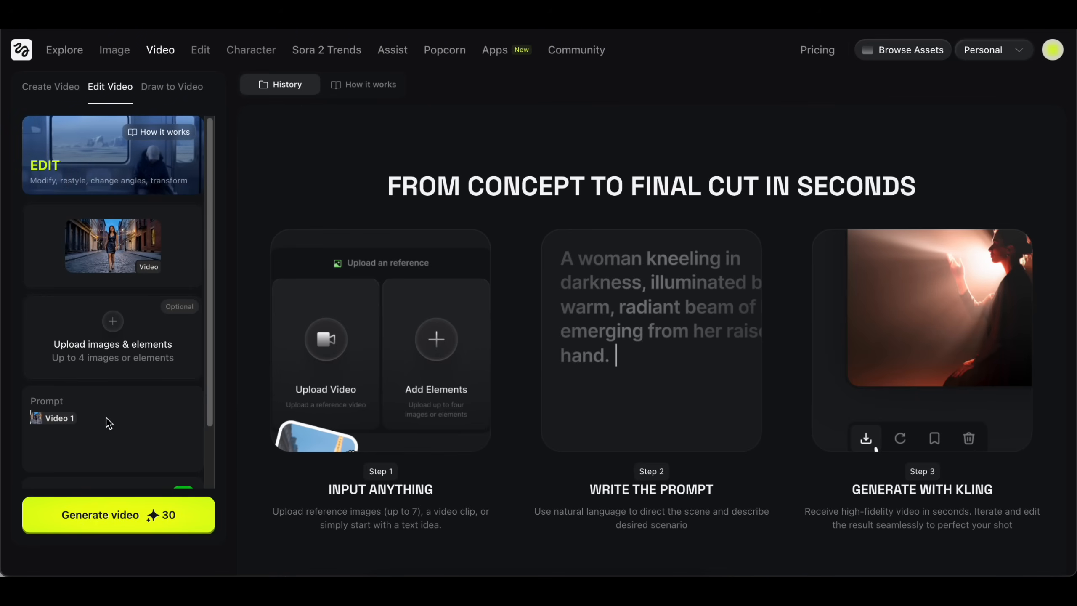
Step: Enter "Make it snow" after the Video 1 reference in the prompt and review the generation settings
{"action": "type", "text": "Make"}
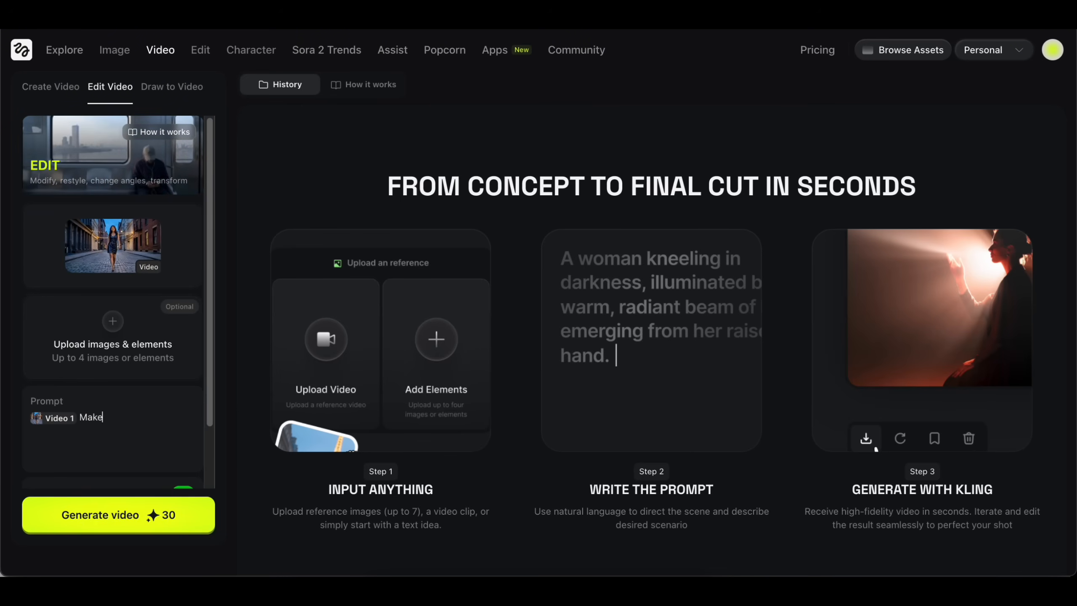
{"action": "type", "text": " it snow"}
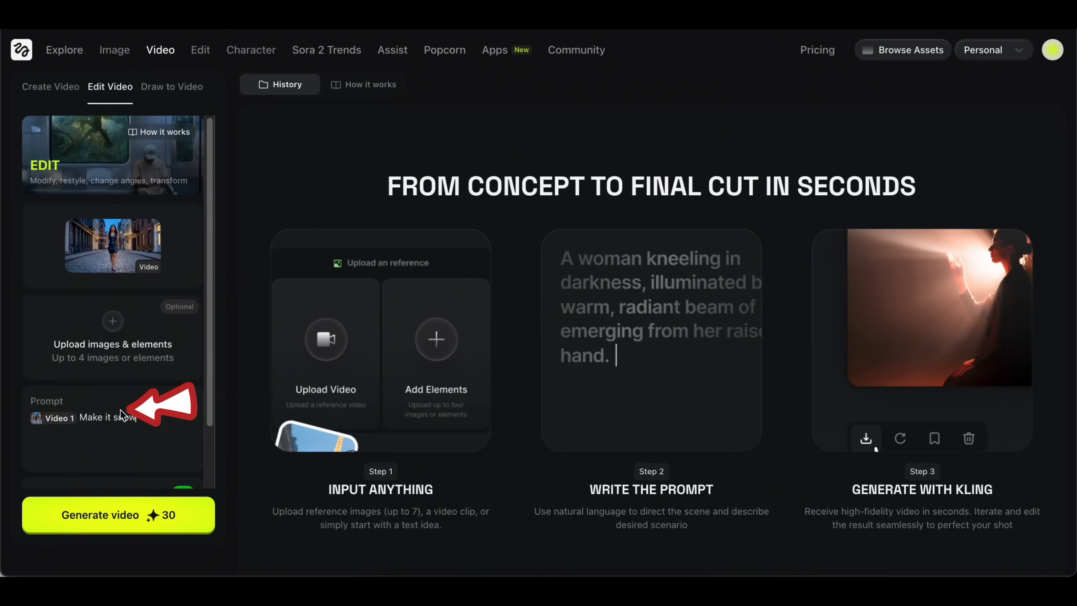
{"action": "scroll", "coordinate": [120, 411], "scroll_direction": "down", "scroll_amount": 1}
{"action": "scroll", "coordinate": [120, 411], "scroll_direction": "down", "scroll_amount": 2}
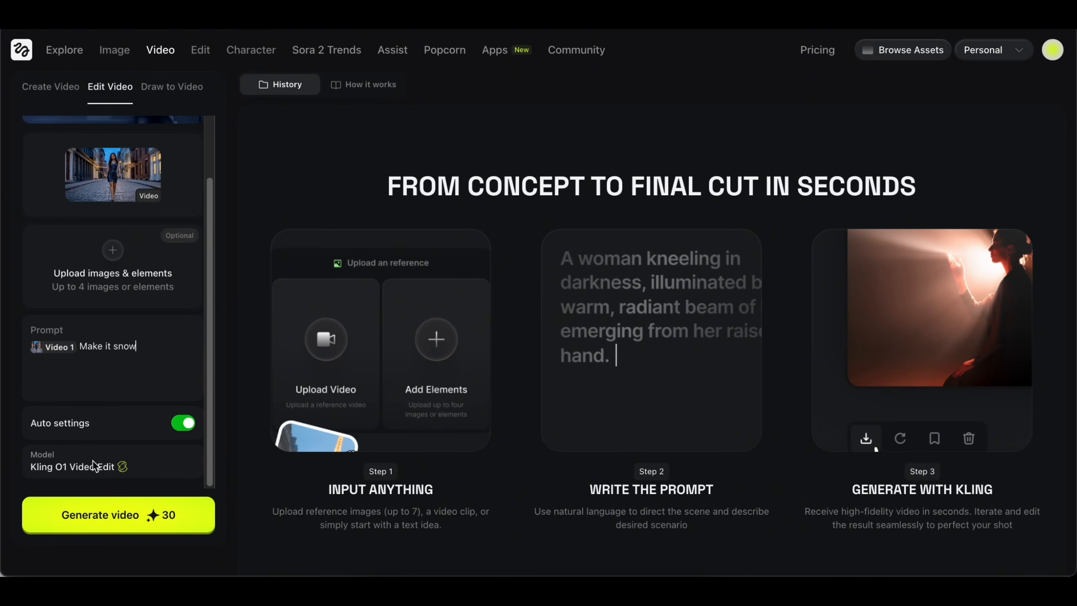
{"action": "scroll", "coordinate": [85, 391], "scroll_direction": "up", "scroll_amount": 1}
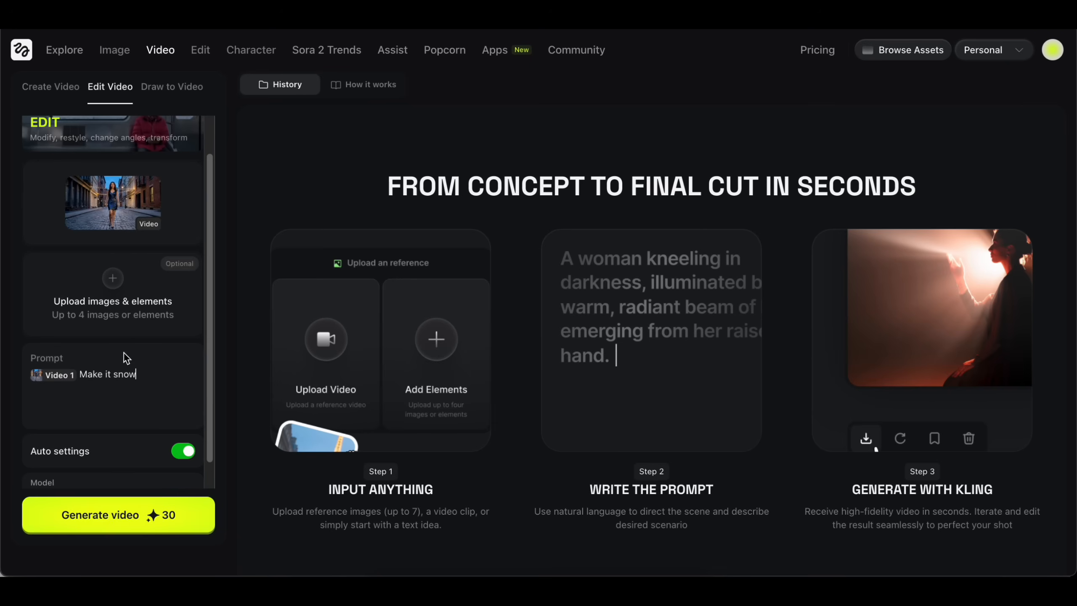
{"action": "scroll", "coordinate": [124, 388], "scroll_direction": "up", "scroll_amount": 1}
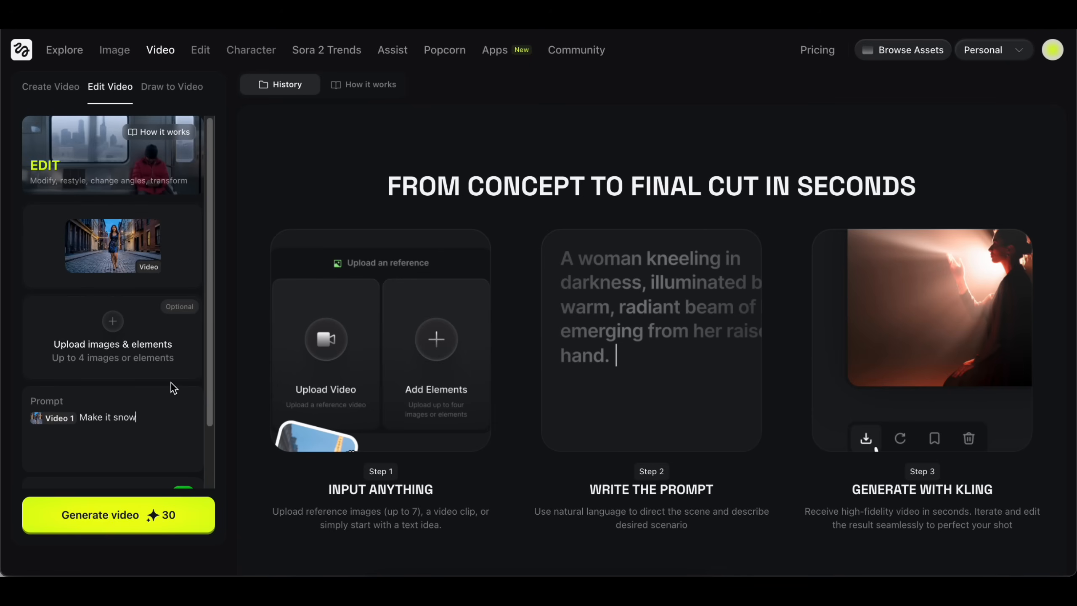
{"action": "scroll", "coordinate": [175, 388], "scroll_direction": "down", "scroll_amount": 2}
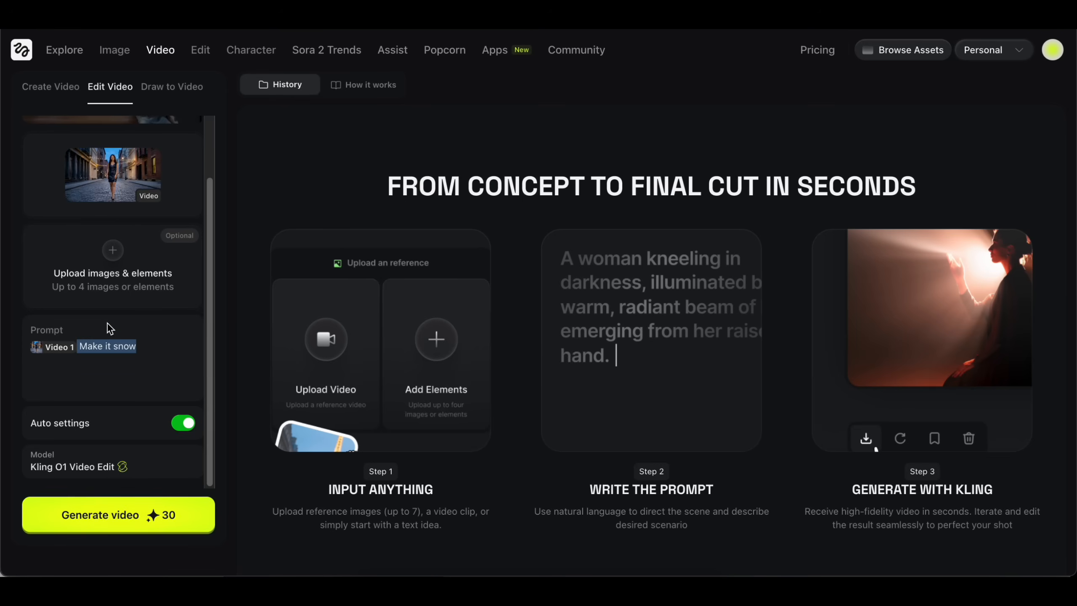
{"action": "scroll", "coordinate": [153, 361], "scroll_direction": "up", "scroll_amount": 2}
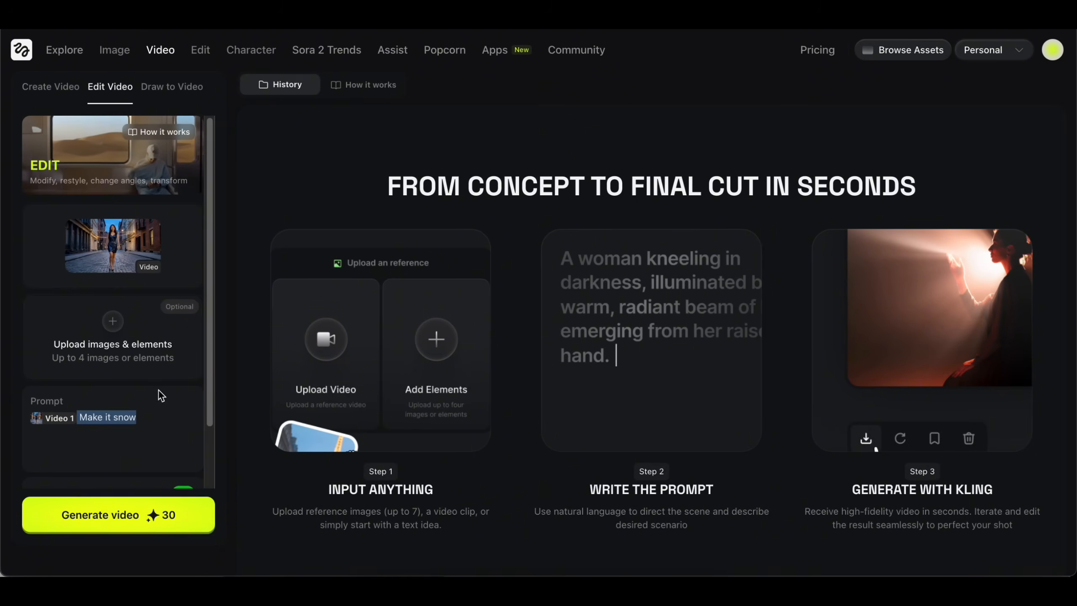
Step: Replace the prompt text with "Turn the background into a snowy scene with snow gently falling. Keep the subject unchanged." and generate the video
{"action": "scroll", "coordinate": [157, 365], "scroll_direction": "down", "scroll_amount": 2}
{"action": "type", "text": "Turn the background into a snowy scene with snow gently falling. Keep the subject unchanged."}
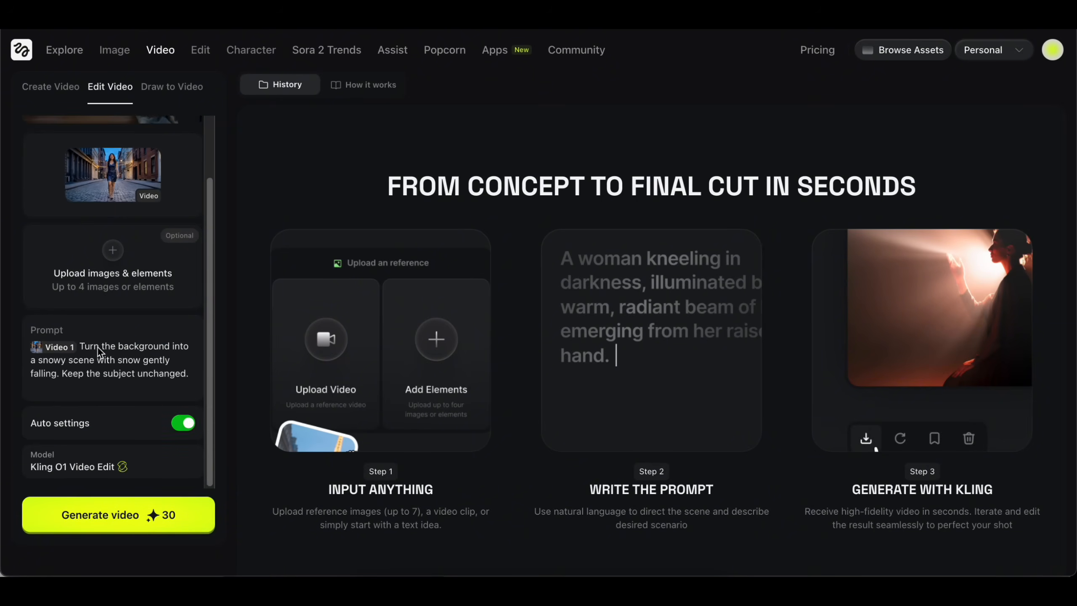
{"action": "left_click_drag", "start_coordinate": [80, 346], "coordinate": [170, 372]}
{"action": "left_click", "coordinate": [152, 388]}
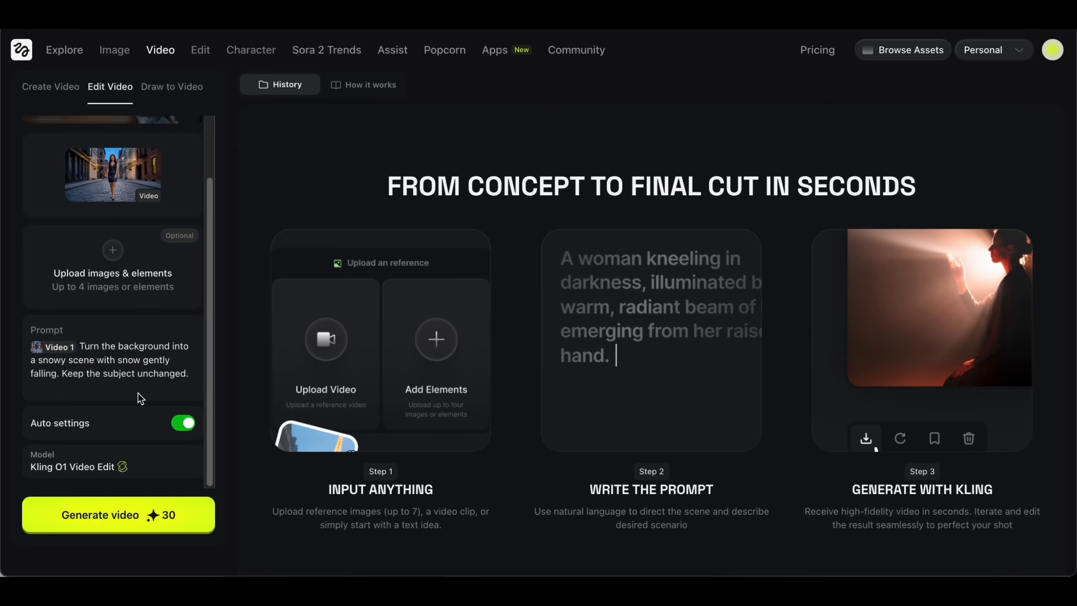
{"action": "left_click", "coordinate": [141, 515]}
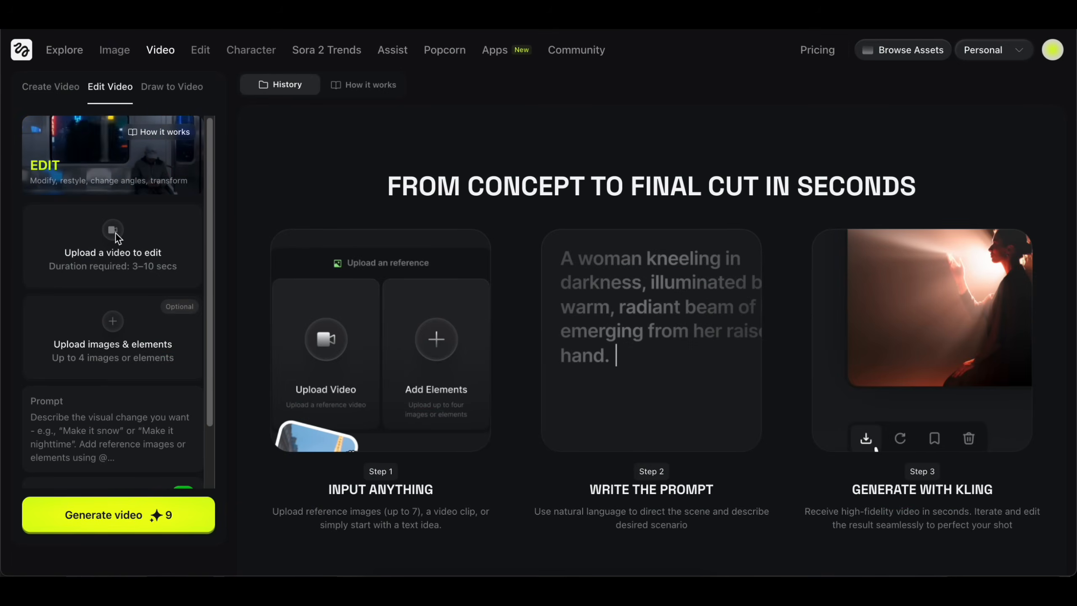
Step: Upload 1.mp4, the 8-second clip, as the video to edit
{"action": "left_click", "coordinate": [116, 233]}
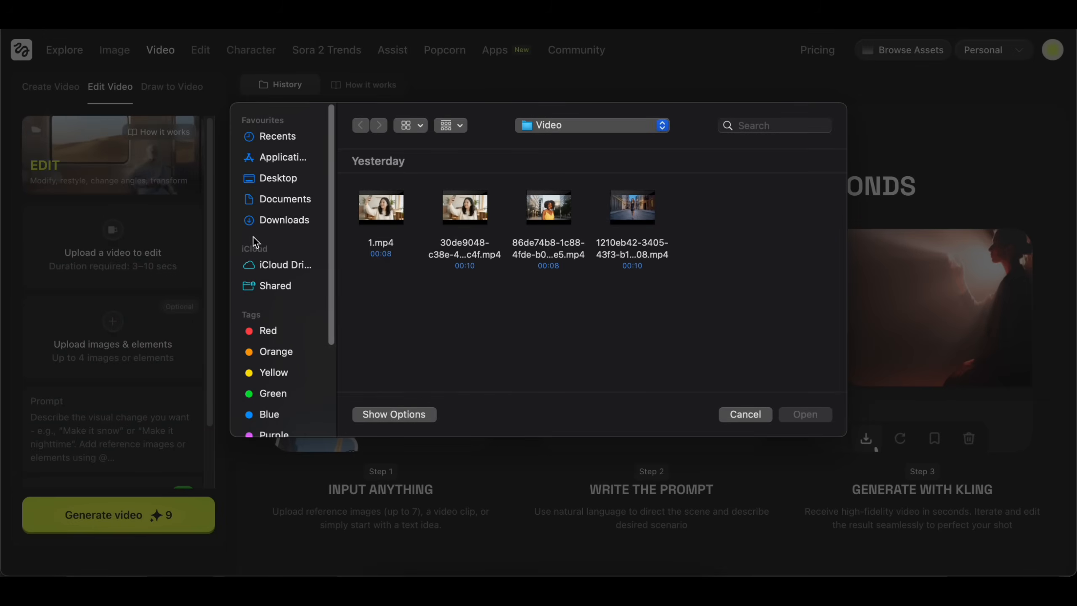
{"action": "double_click", "coordinate": [397, 223]}
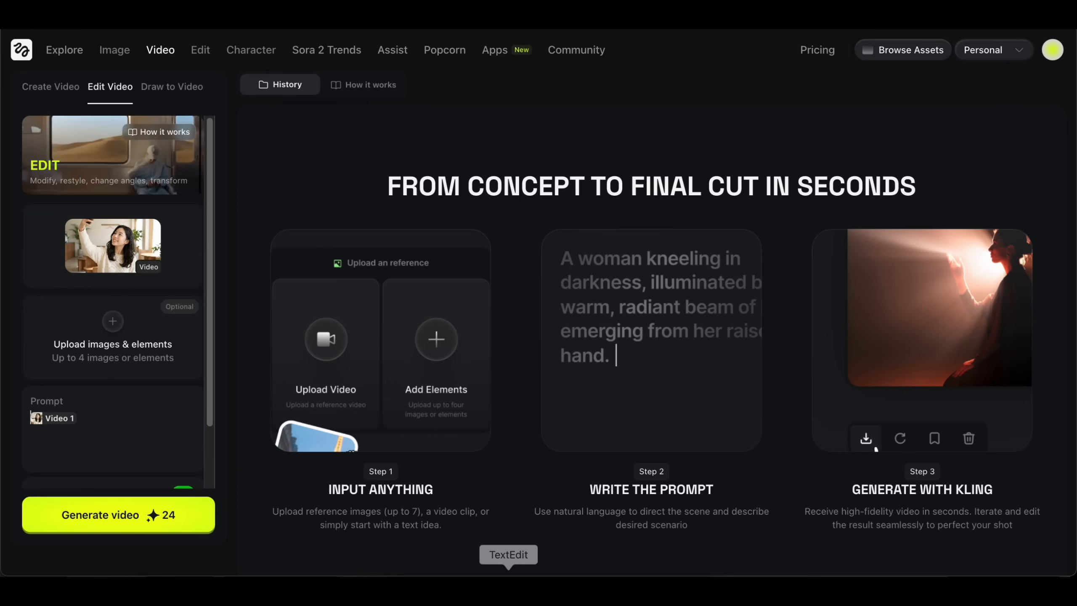
Step: Copy the "Replace the original character with anime girl" prompt from klingvid-higgs in TextEdit and paste it after the Video 1 reference
{"action": "left_click", "coordinate": [508, 579]}
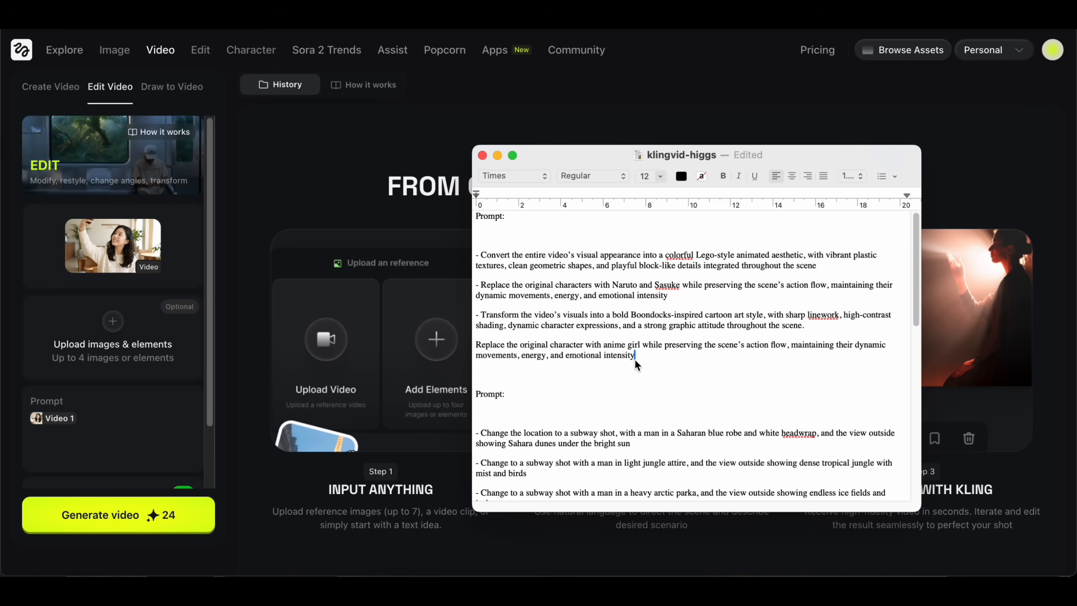
{"action": "left_click_drag", "start_coordinate": [633, 356], "coordinate": [474, 346]}
{"action": "key", "text": "super+c"}
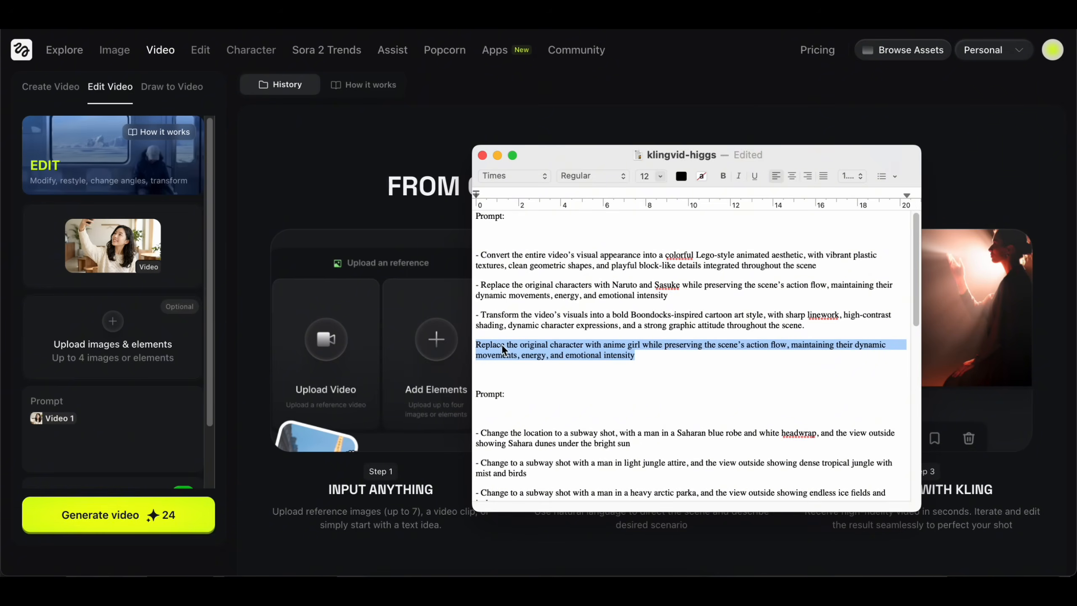
{"action": "left_click", "coordinate": [133, 422]}
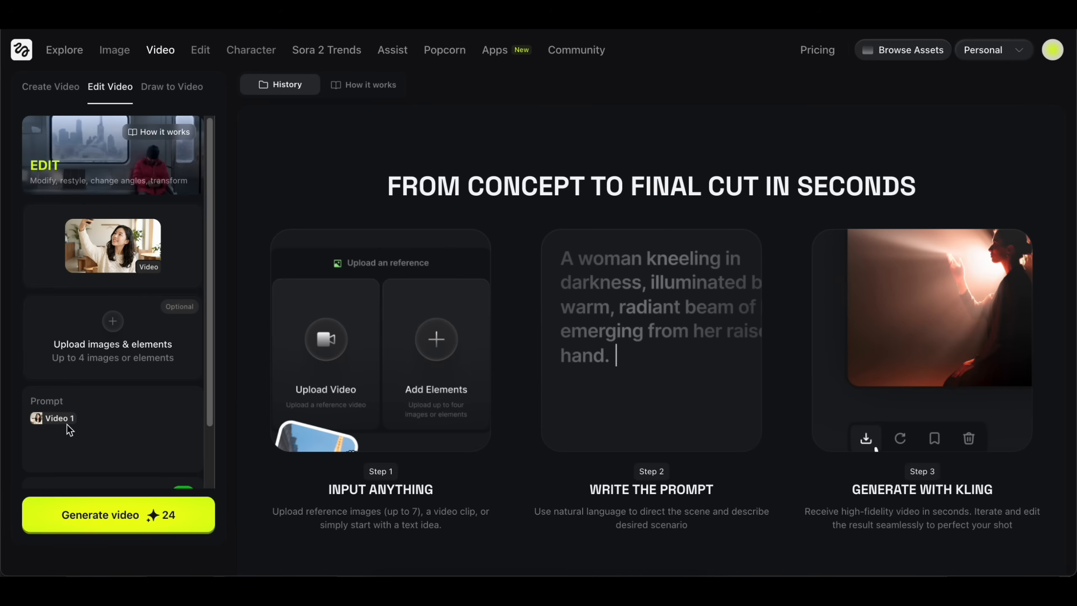
{"action": "left_click", "coordinate": [101, 429]}
{"action": "key", "text": "super+v"}
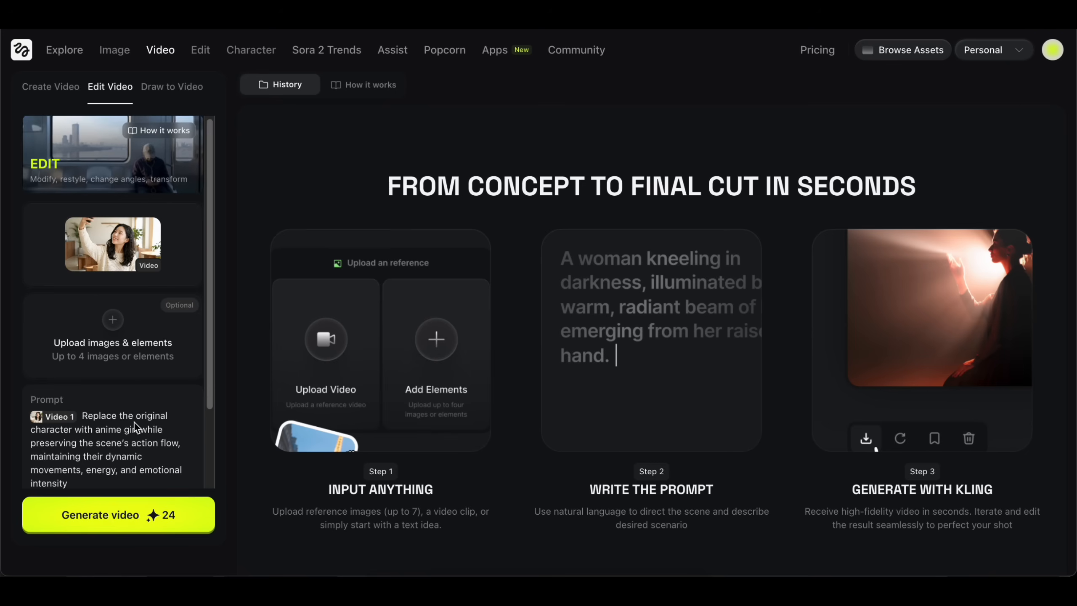
Step: Generate the anime girl edit with the Kling O1 Video Edit model
{"action": "scroll", "coordinate": [124, 435], "scroll_direction": "down", "scroll_amount": 1}
{"action": "scroll", "coordinate": [117, 351], "scroll_direction": "down", "scroll_amount": 2}
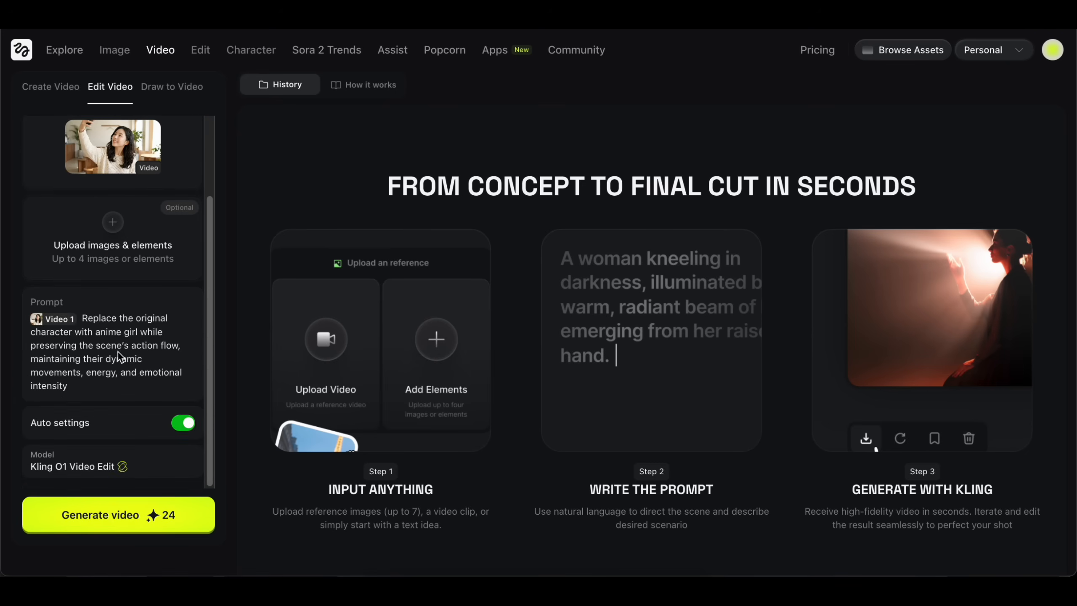
{"action": "left_click", "coordinate": [131, 515]}
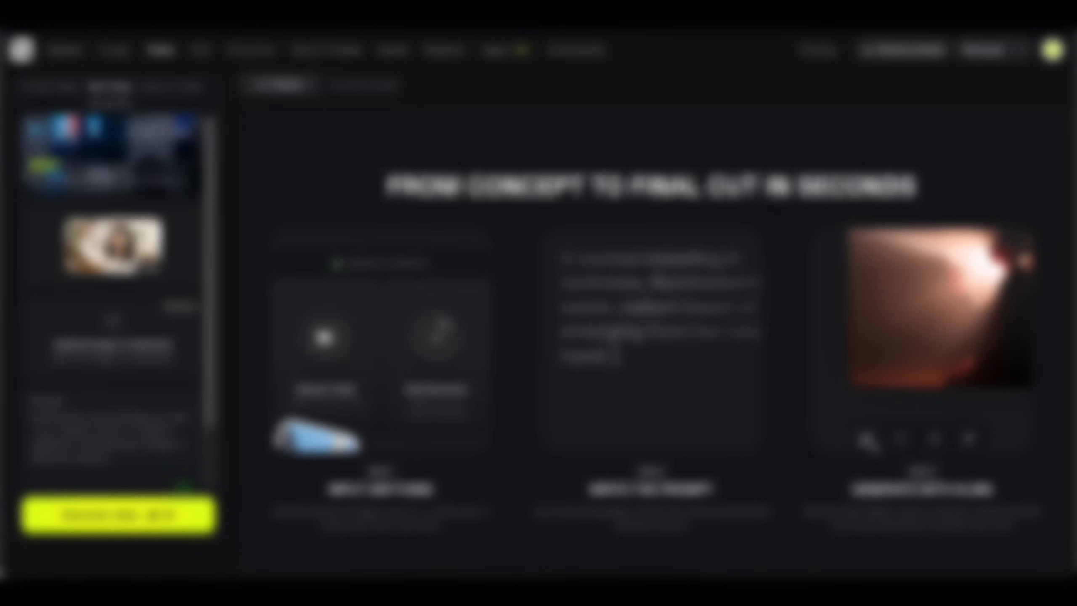
Step: Upload the portrait 517cbf64-59a8-4048-b11…61e.png as a reference image for the selfie video
{"action": "scroll", "coordinate": [128, 292], "scroll_direction": "down", "scroll_amount": 2}
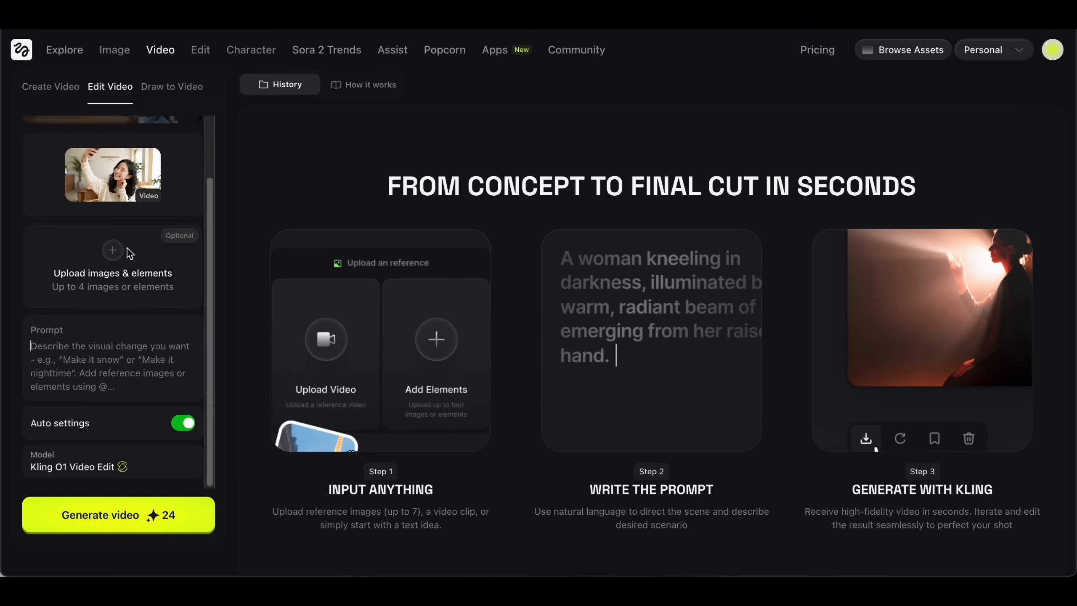
{"action": "left_click", "coordinate": [118, 283]}
{"action": "left_click", "coordinate": [101, 289]}
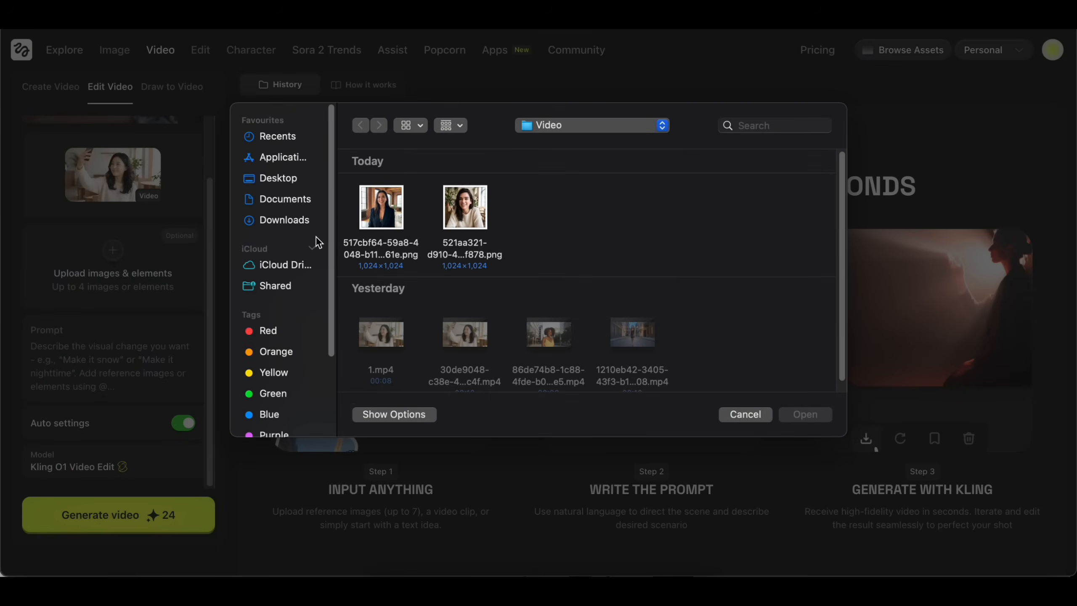
{"action": "left_click", "coordinate": [469, 225]}
{"action": "double_click", "coordinate": [383, 218]}
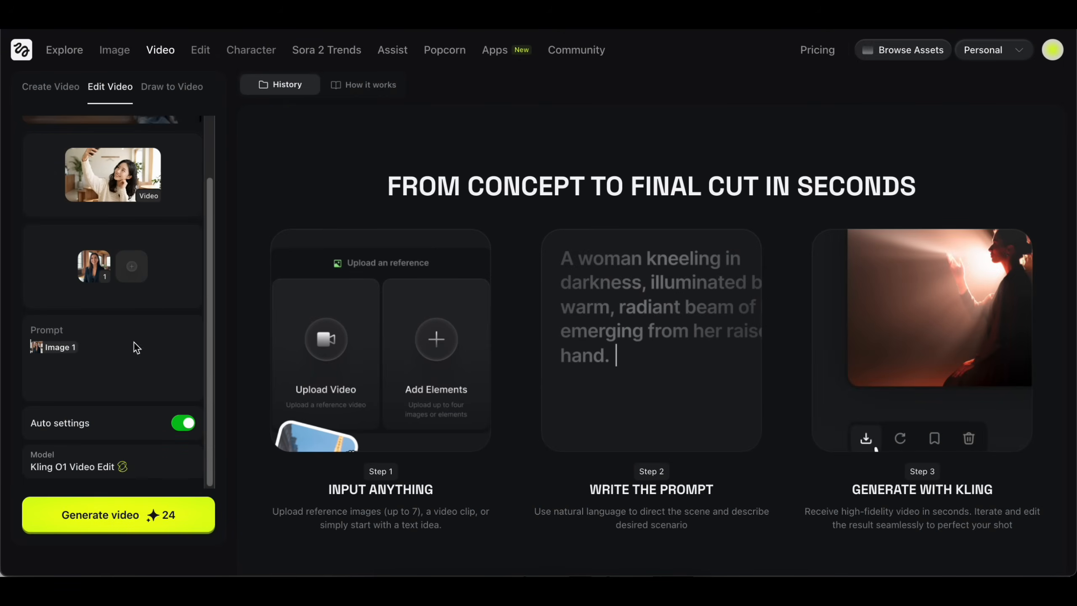
{"action": "left_click", "coordinate": [508, 568]}
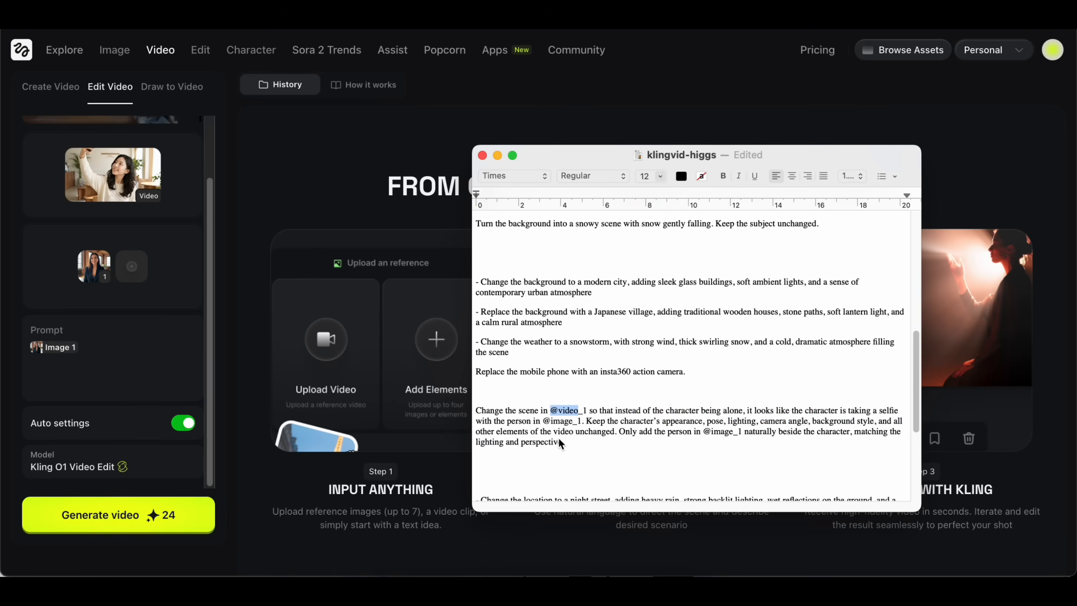
{"action": "double_click", "coordinate": [562, 421]}
{"action": "left_click", "coordinate": [583, 444]}
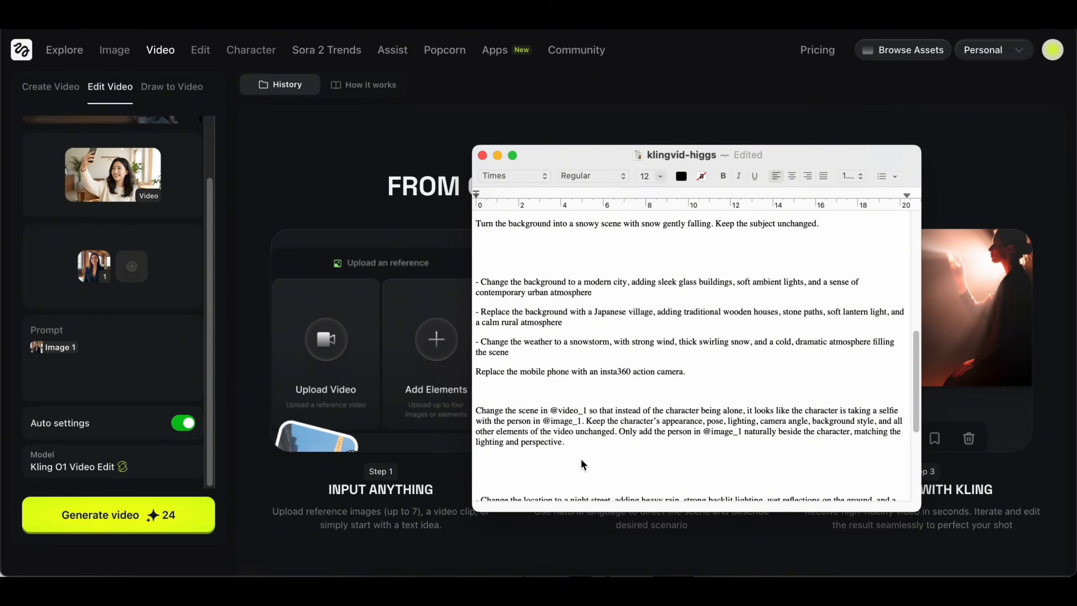
{"action": "left_click_drag", "start_coordinate": [564, 444], "coordinate": [456, 411]}
{"action": "key", "text": "super+c"}
{"action": "left_click", "coordinate": [96, 354]}
{"action": "key", "text": "super+v"}
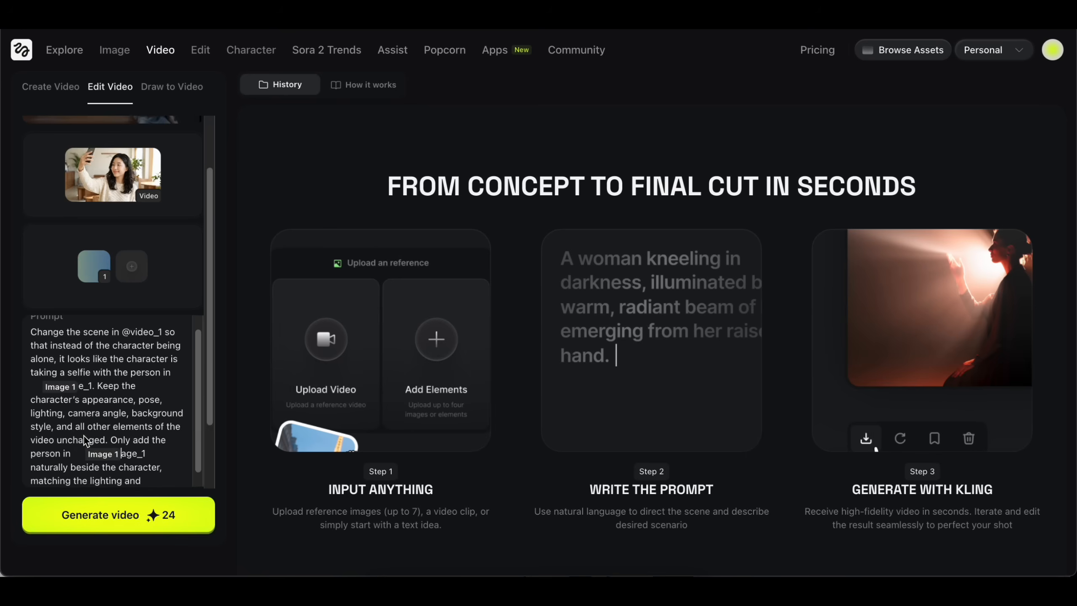
Step: Link the prompt's mentions to Video 1 and Image 1, removing the leftover text around them, and generate the video
{"action": "double_click", "coordinate": [38, 359]}
{"action": "key", "text": "BackSpace"}
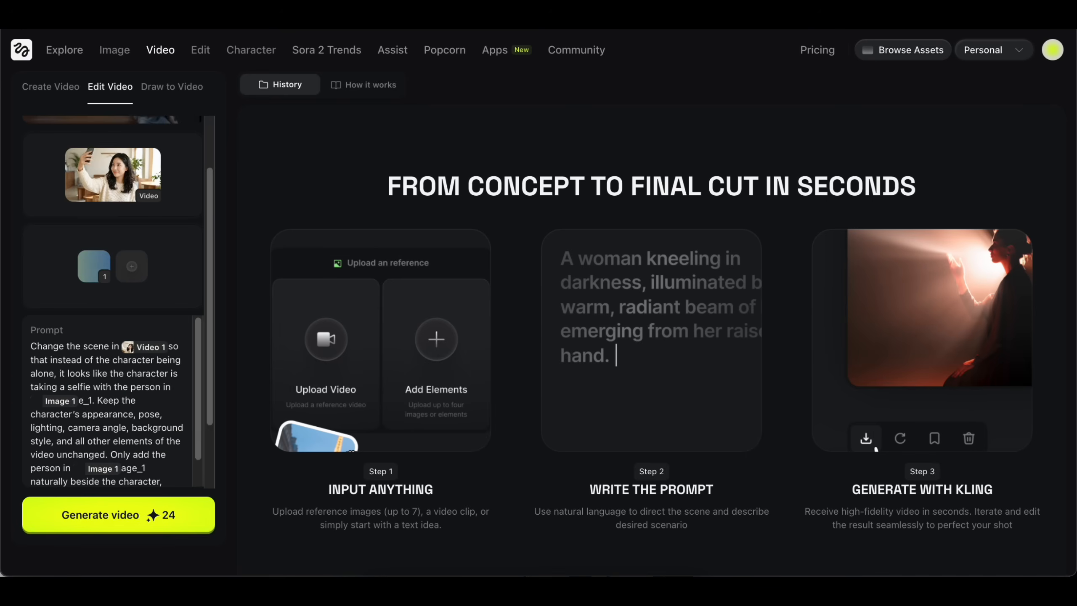
{"action": "double_click", "coordinate": [90, 400]}
{"action": "key", "text": "BackSpace"}
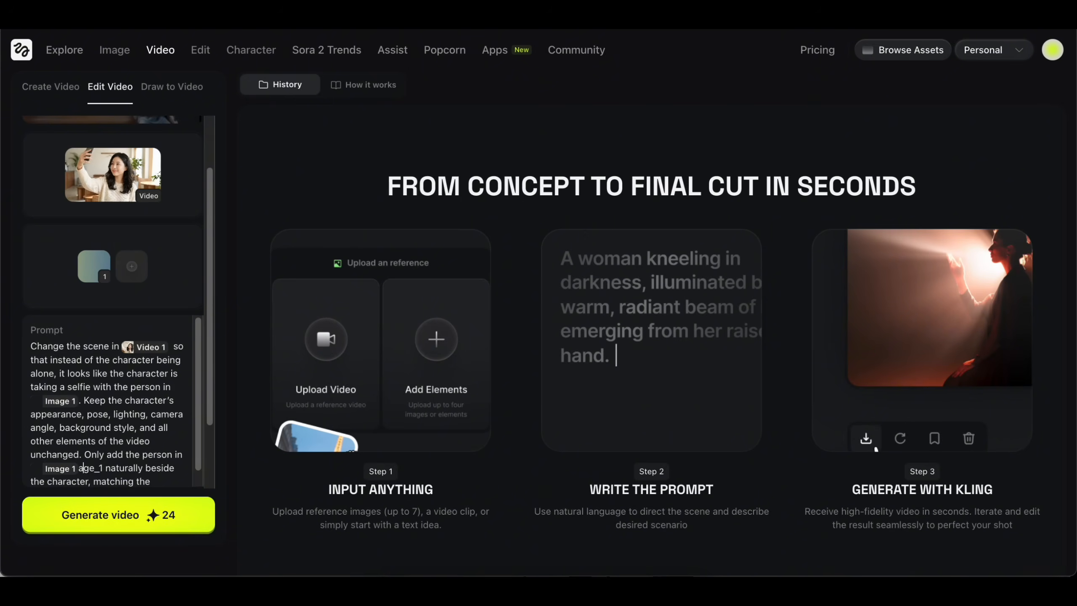
{"action": "double_click", "coordinate": [84, 467]}
{"action": "key", "text": "BackSpace"}
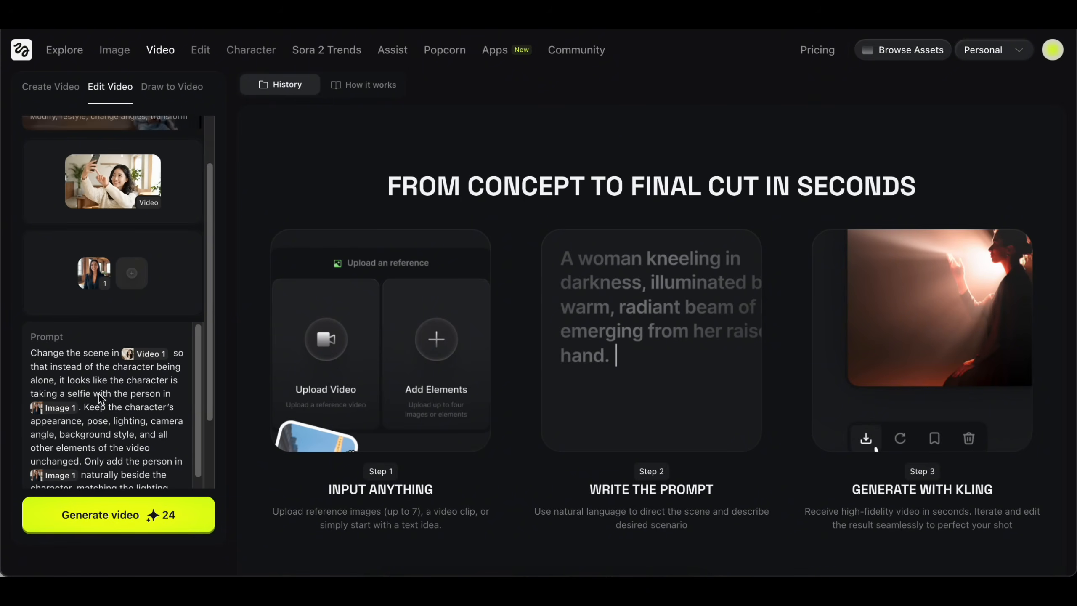
{"action": "left_click", "coordinate": [118, 519]}
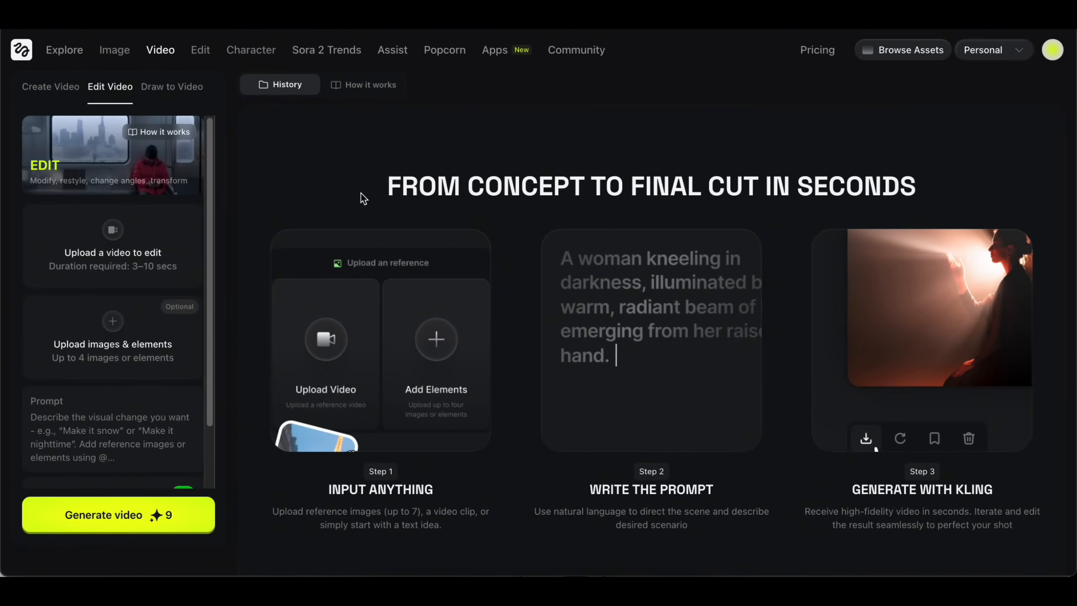
Step: Upload the video 86de74b8-1c88-4fde-b0…e5.mp4 for editing and the portrait 521aa321-d910-4…f878.png as its reference image
{"action": "left_click", "coordinate": [110, 226]}
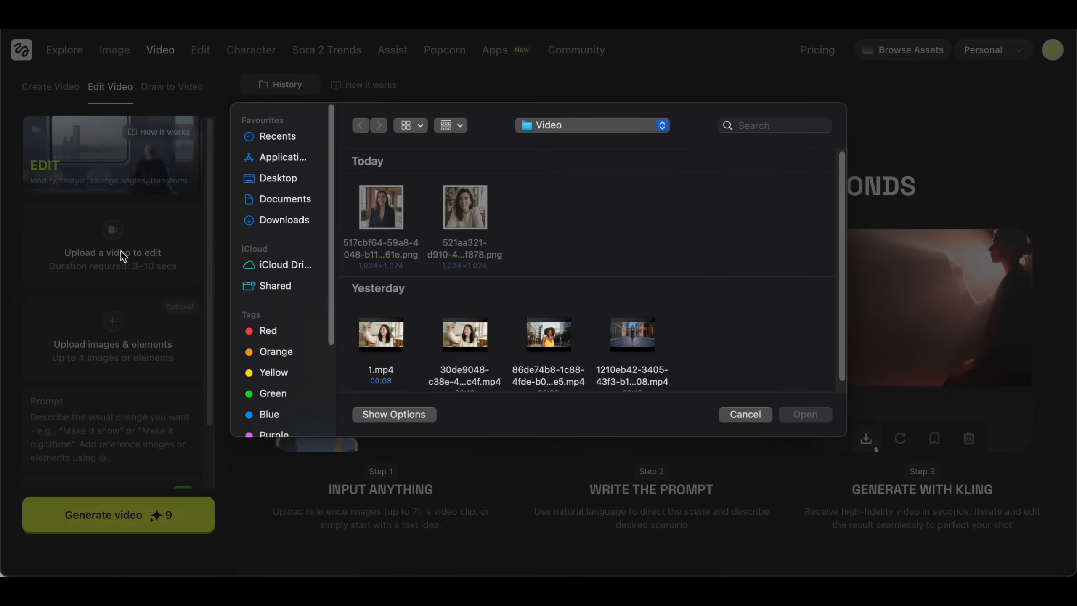
{"action": "double_click", "coordinate": [567, 346]}
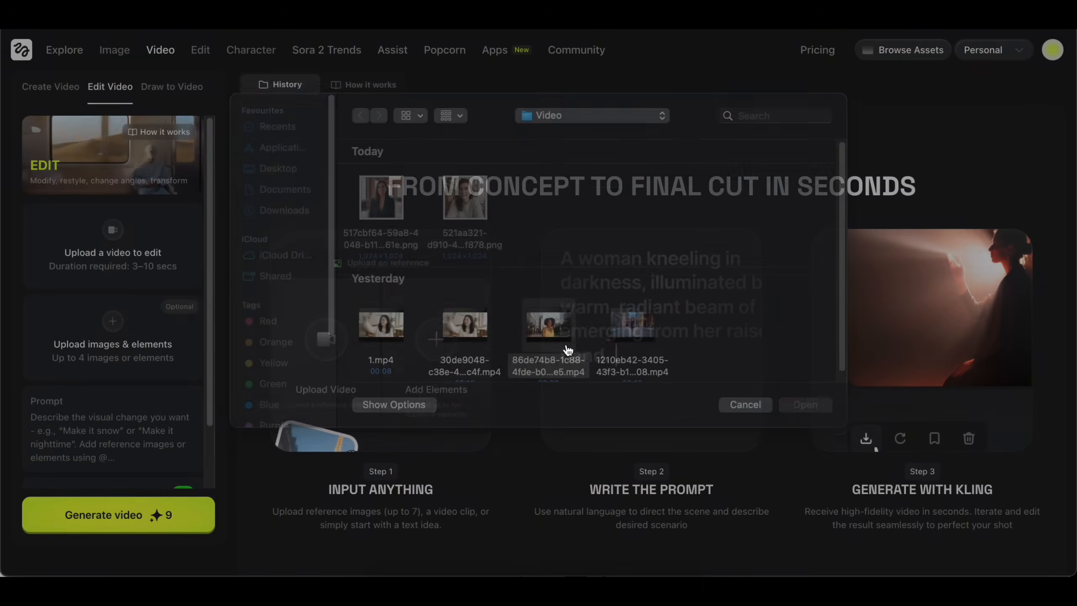
{"action": "left_click", "coordinate": [113, 320]}
{"action": "left_click", "coordinate": [110, 367]}
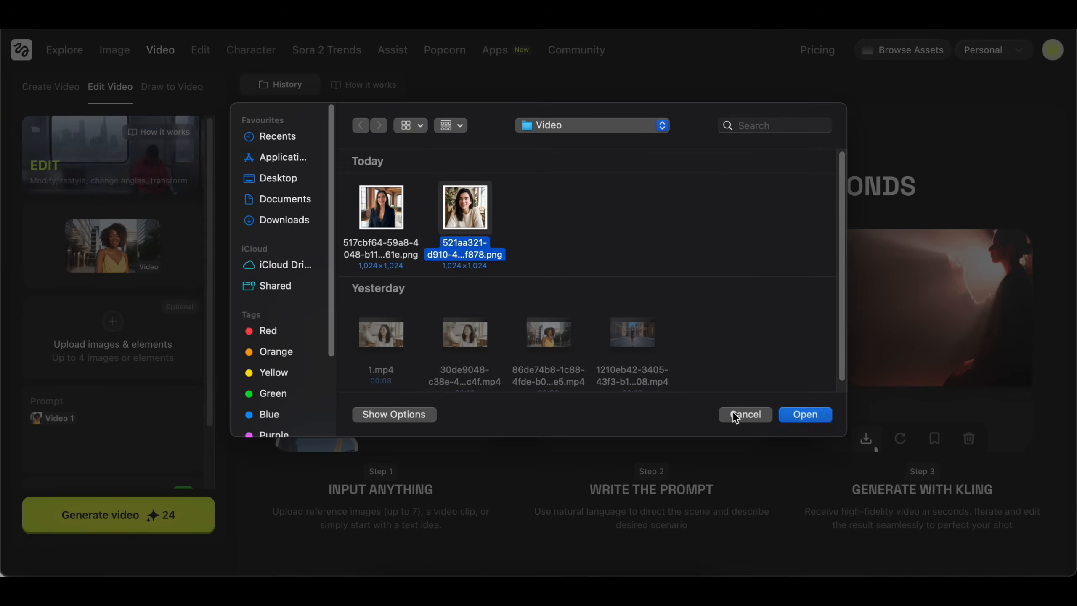
{"action": "key", "text": "Return"}
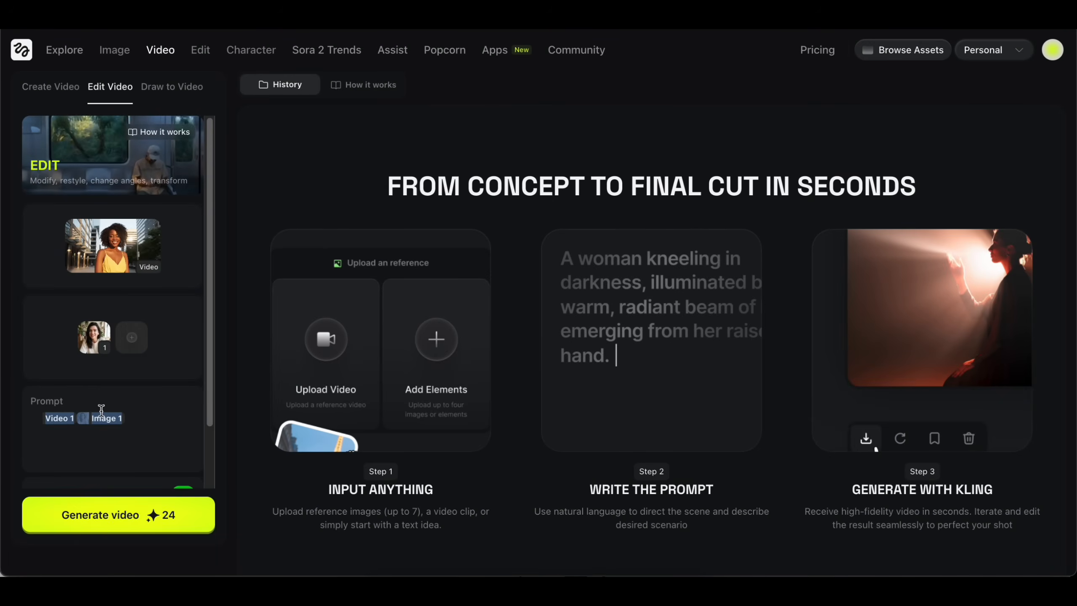
{"action": "key", "text": "BackSpace"}
{"action": "key", "text": "super+Tab"}
{"action": "left_click_drag", "start_coordinate": [732, 451], "coordinate": [458, 455]}
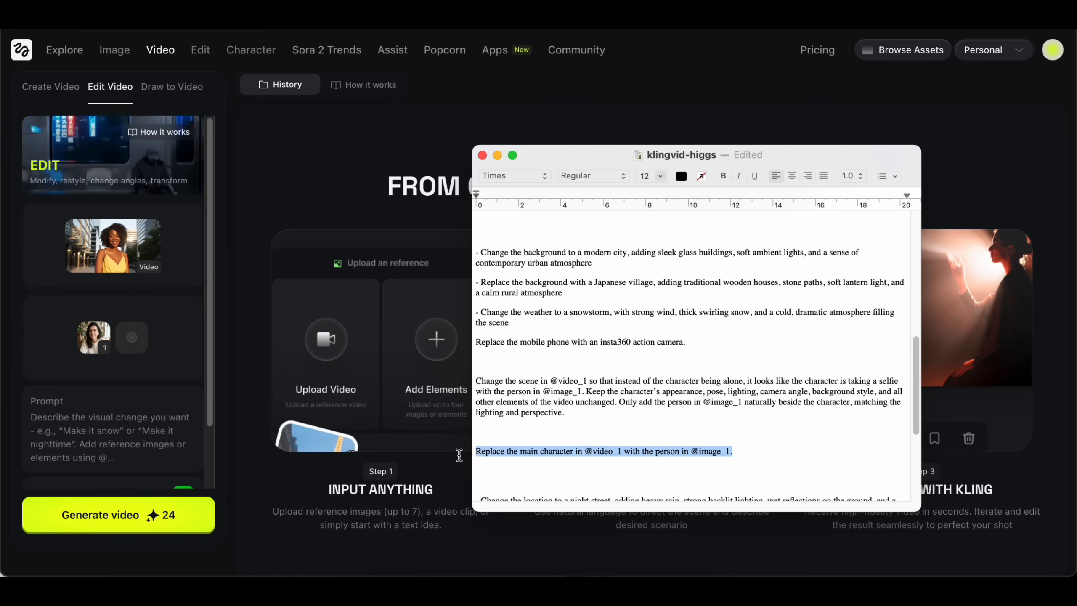
{"action": "key", "text": "super+c"}
{"action": "key", "text": "super+Tab"}
{"action": "key", "text": "super+v"}
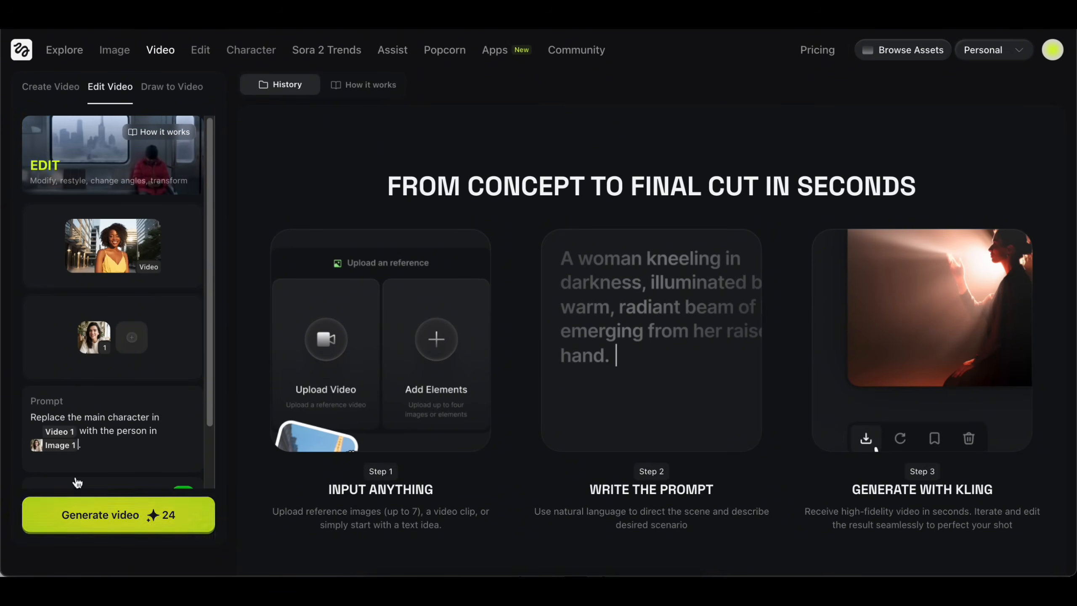
{"action": "left_click", "coordinate": [89, 516]}
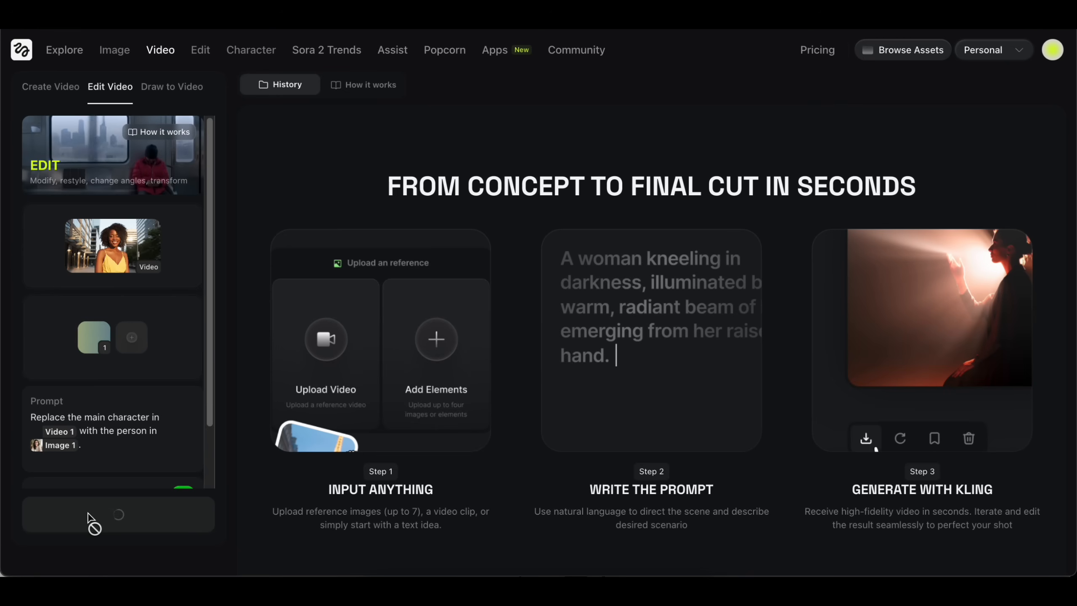